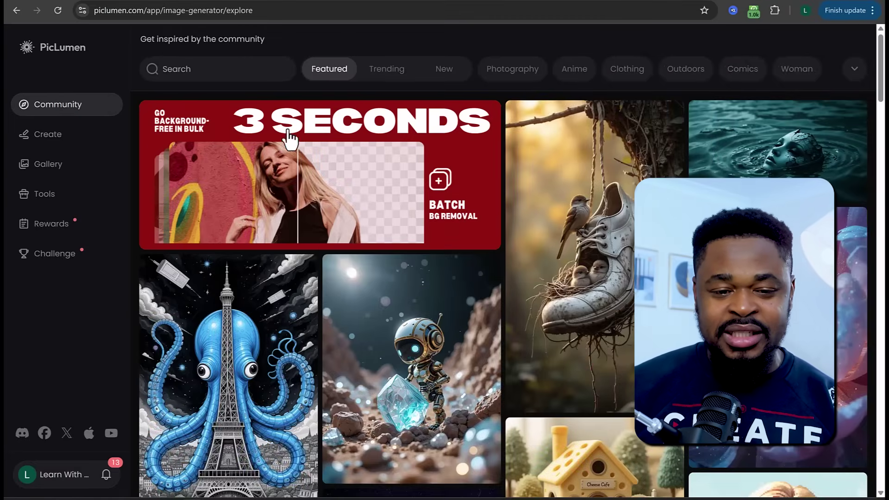
# - Switch from the Community feed to the Create page of the image generator
pyautogui.click(63, 142)
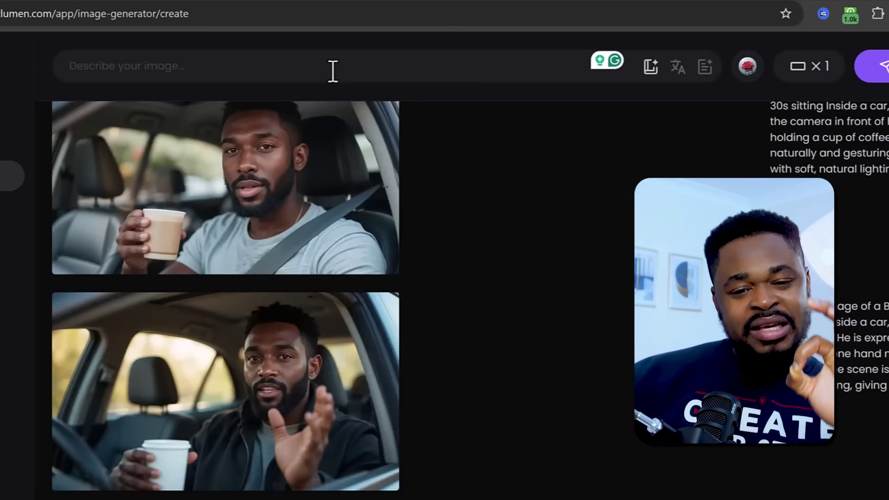
# - Paste the prepared prompt describing a Black man in a blue polo filming a car selfie with coffee
pyautogui.write('A realistic image of a Black man in his early 30s sitting Inside a car, speaking directly to the camera in front of him like a selfie video. He is wearing a blue polo. He is expressive, holding a cup of coffee in one hand naturally and gesturing.  The scene is well lit with soft, natural lighting, giving the image a warm and clear look.')
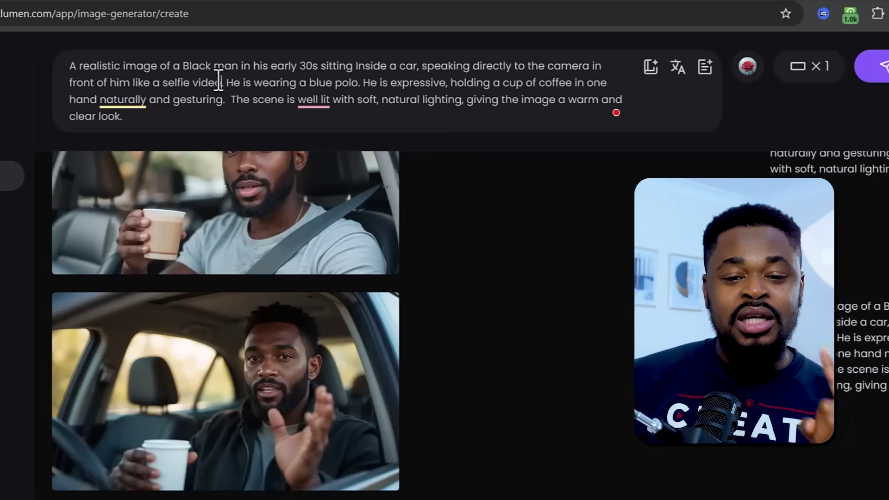
pyautogui.moveTo(223, 83); pyautogui.dragTo(143, 84)
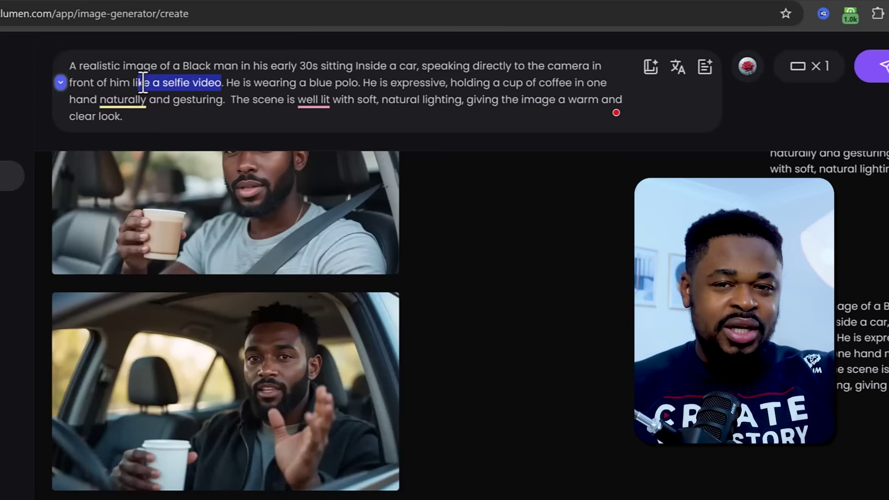
pyautogui.moveTo(143, 84); pyautogui.dragTo(358, 83)
pyautogui.click(131, 84)
pyautogui.click(217, 83)
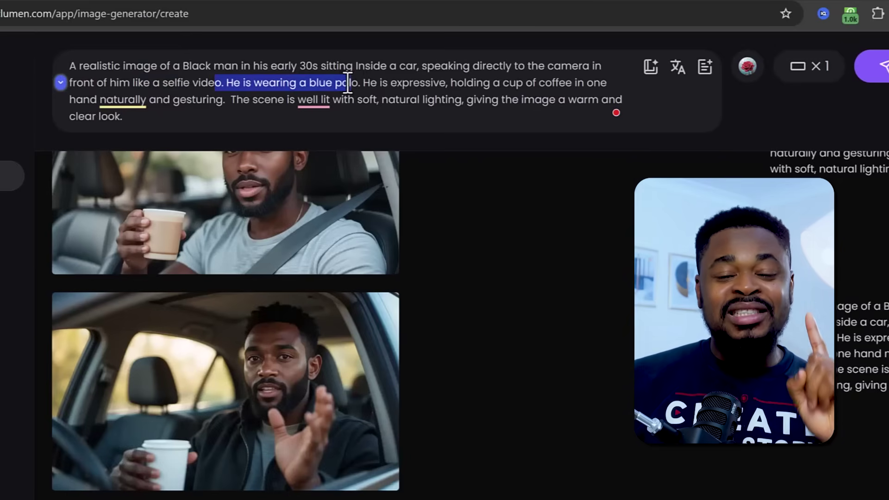
pyautogui.click(345, 83)
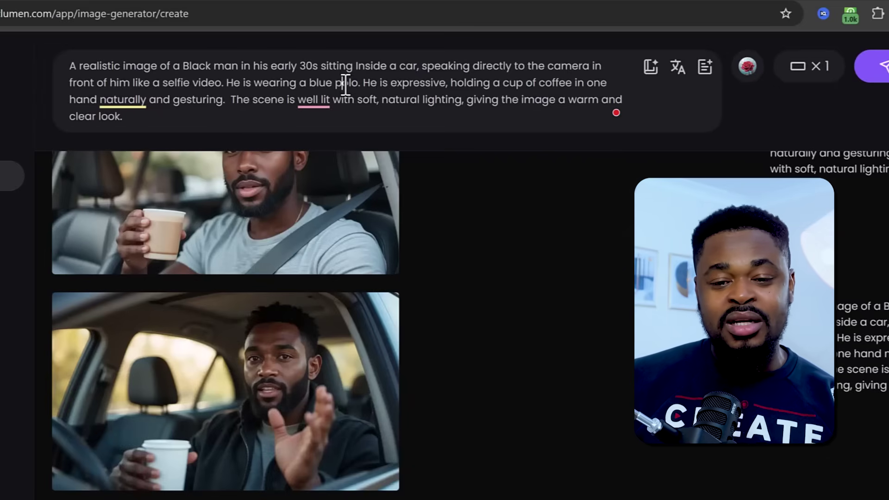
pyautogui.moveTo(309, 83); pyautogui.dragTo(358, 83)
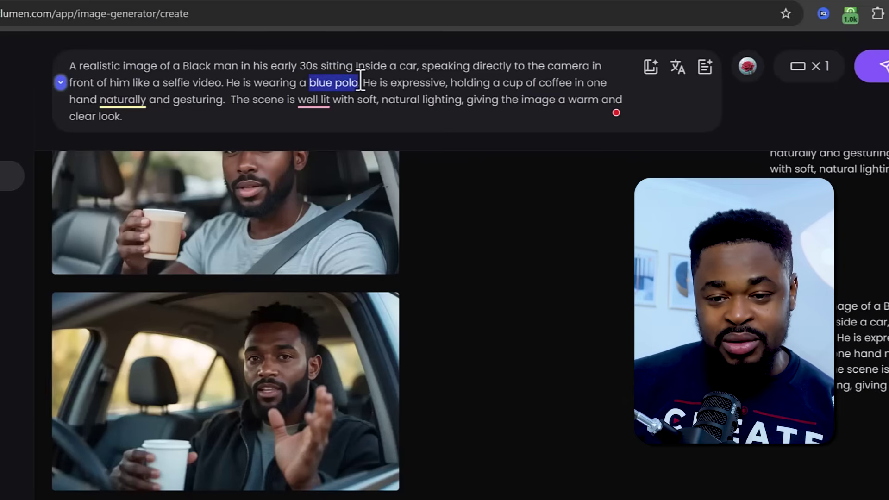
pyautogui.click(342, 83)
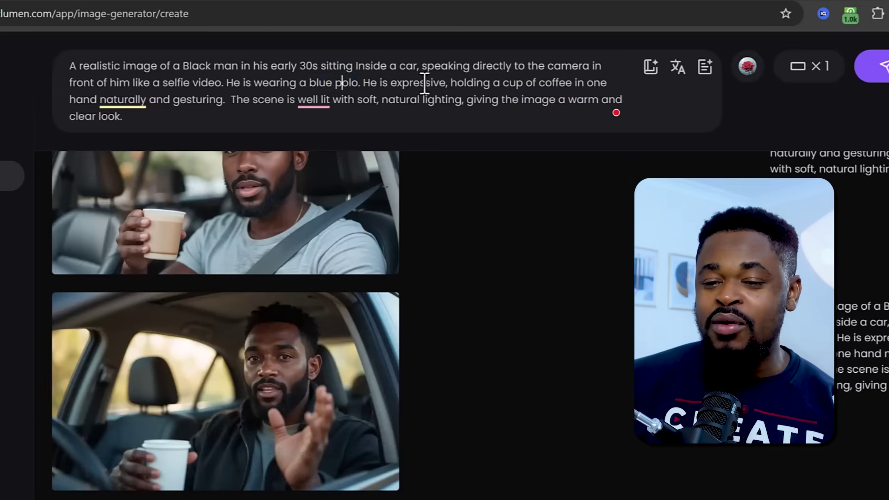
pyautogui.moveTo(500, 83); pyautogui.dragTo(526, 83)
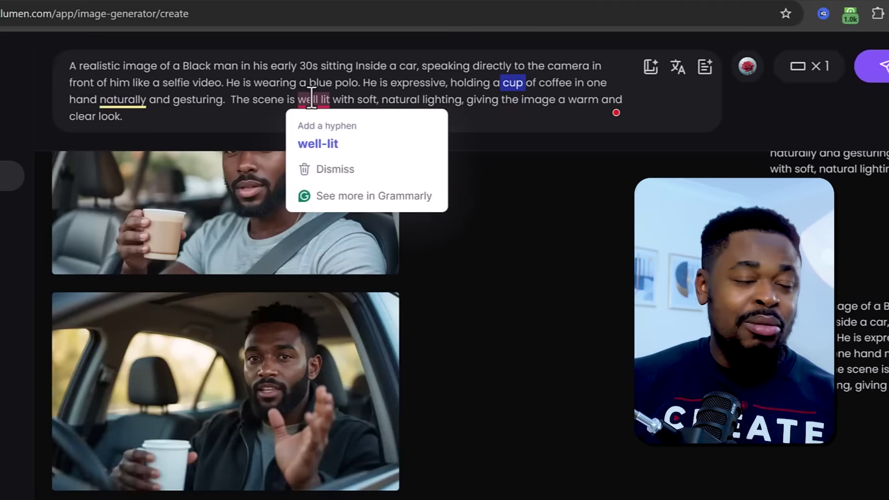
pyautogui.moveTo(311, 98)
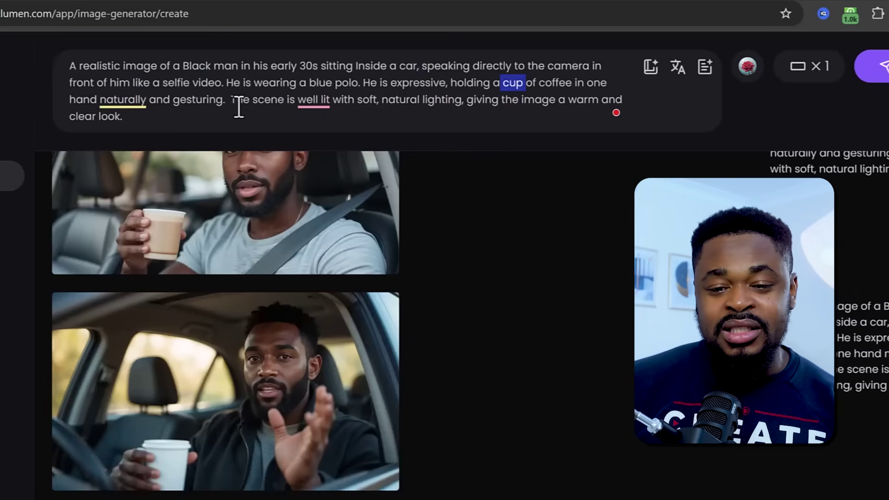
pyautogui.moveTo(236, 100); pyautogui.dragTo(355, 96)
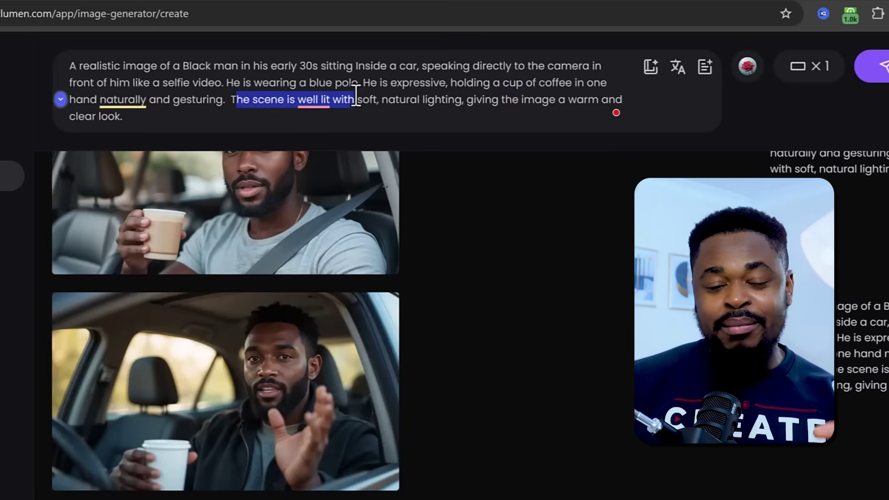
pyautogui.moveTo(356, 96); pyautogui.dragTo(517, 100)
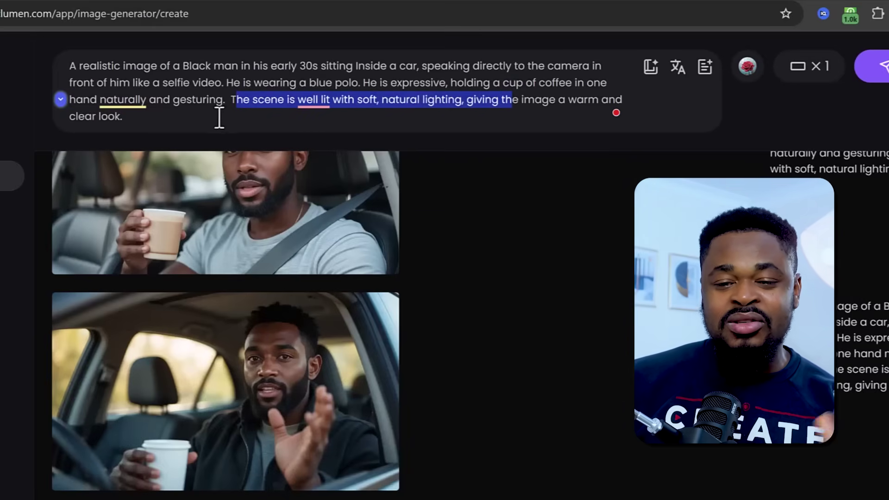
pyautogui.click(236, 106)
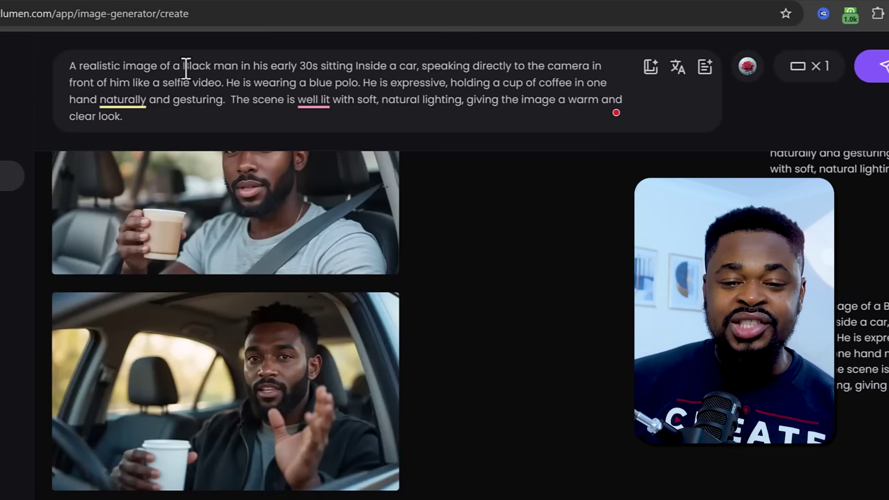
pyautogui.moveTo(183, 66); pyautogui.dragTo(238, 65)
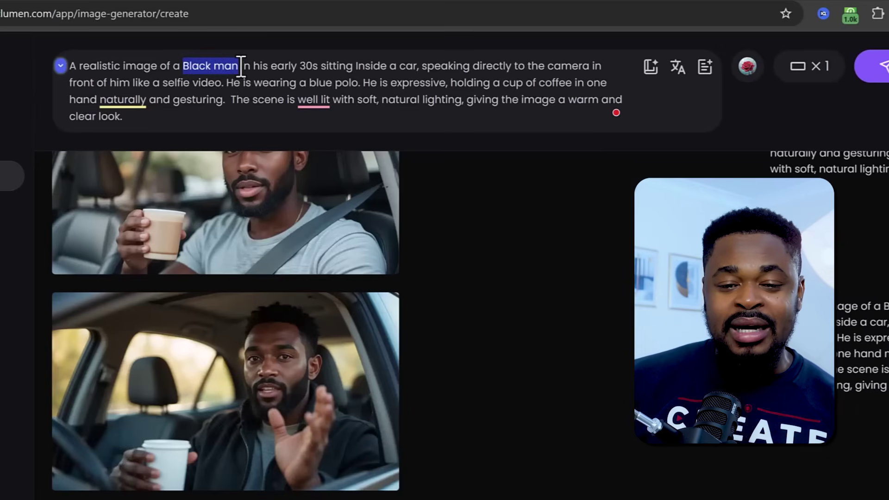
pyautogui.click(208, 65)
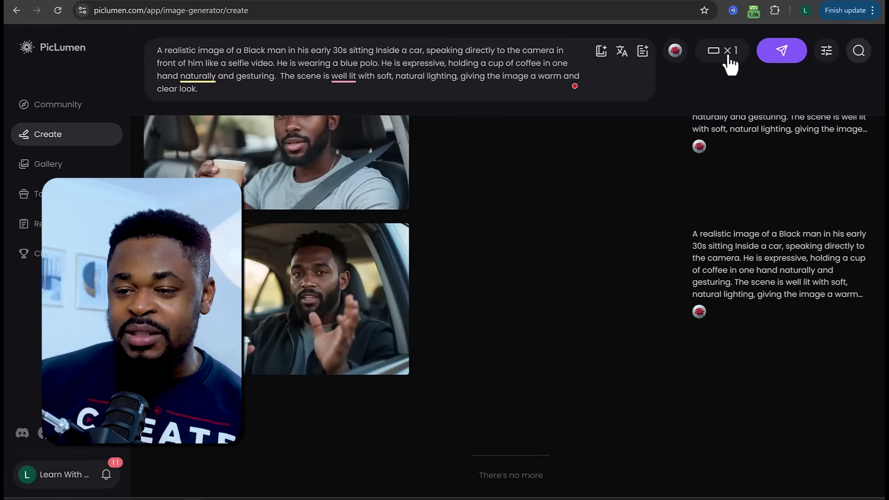
pyautogui.click(727, 56)
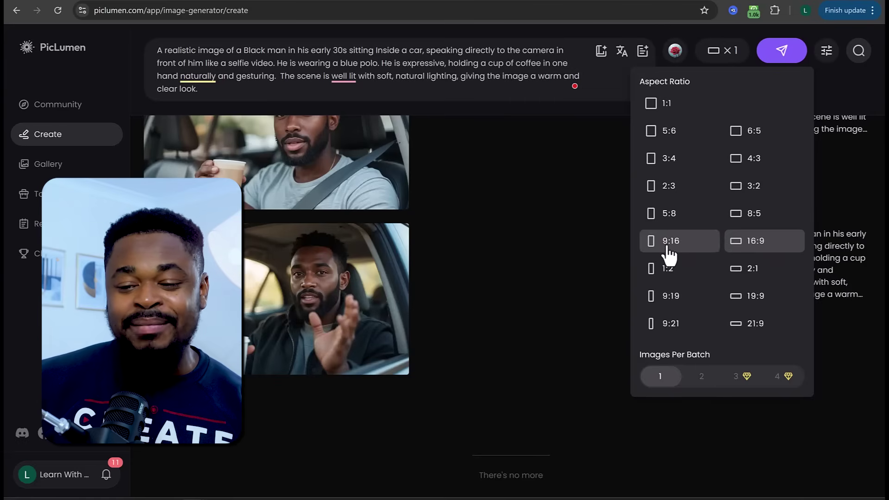
pyautogui.click(758, 245)
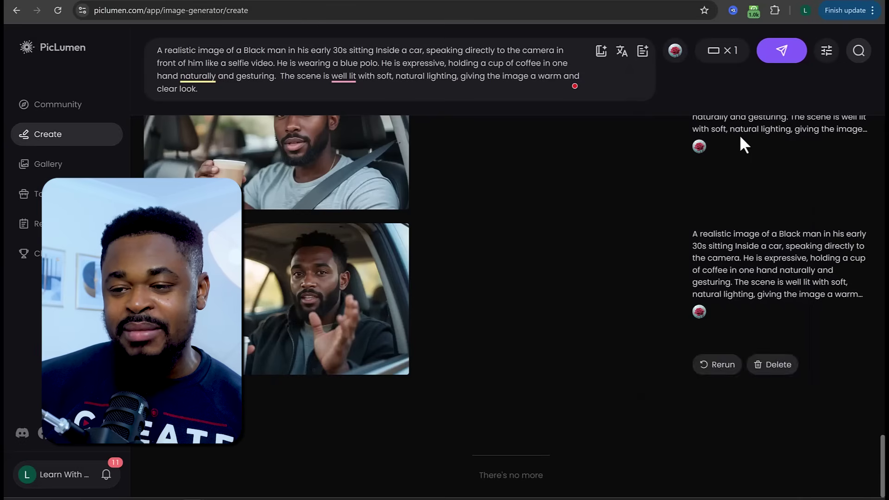
# - Look through the generation model list, then close it without changing the model
pyautogui.click(677, 54)
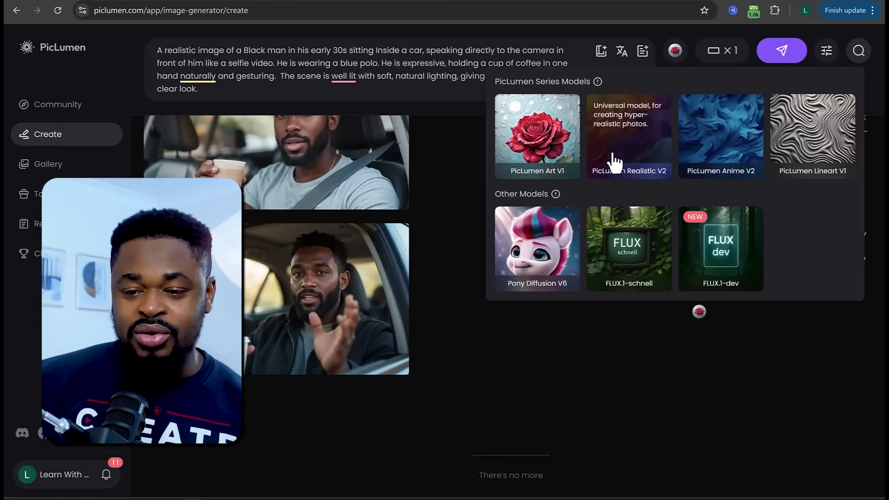
pyautogui.click(550, 155)
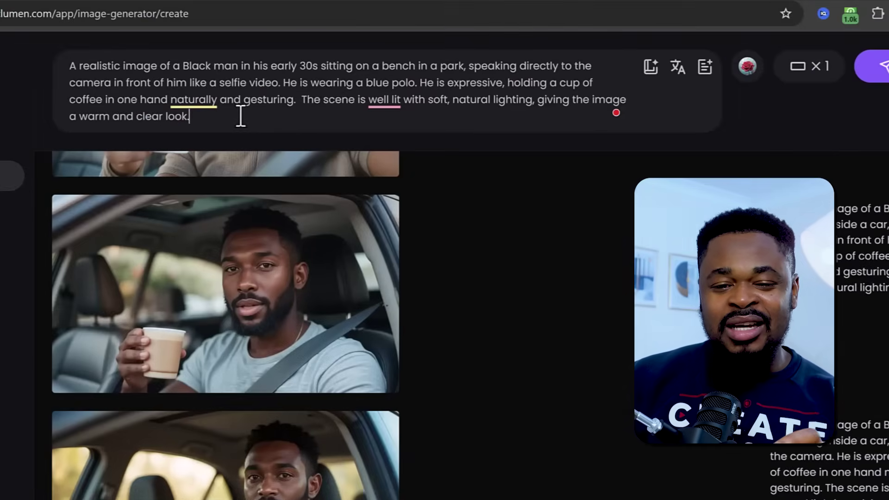
pyautogui.keyDown('shift'); pyautogui.click(107, 72); pyautogui.keyUp('shift')
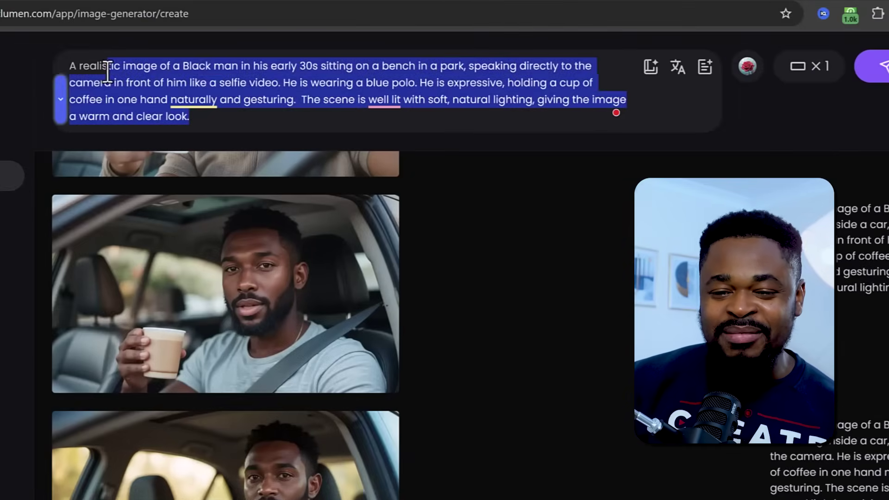
pyautogui.click(353, 79)
pyautogui.moveTo(382, 66); pyautogui.dragTo(466, 68)
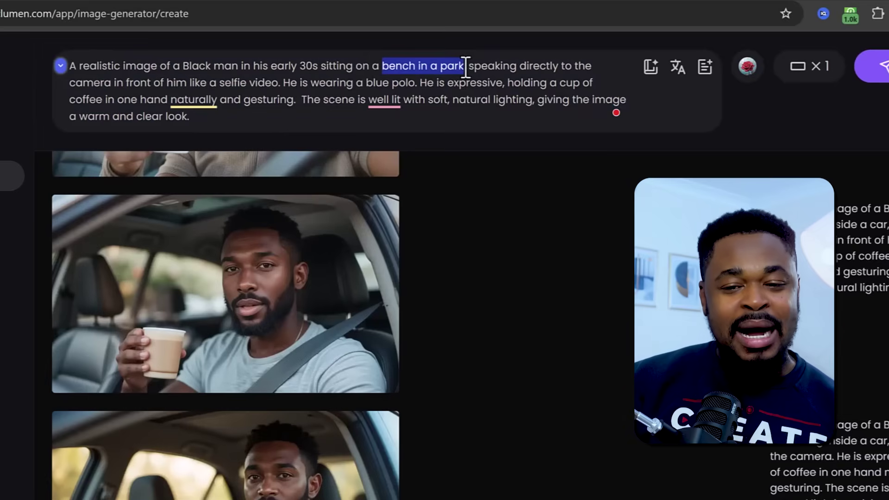
pyautogui.click(362, 66)
pyautogui.moveTo(326, 65); pyautogui.dragTo(458, 66)
pyautogui.click(379, 65)
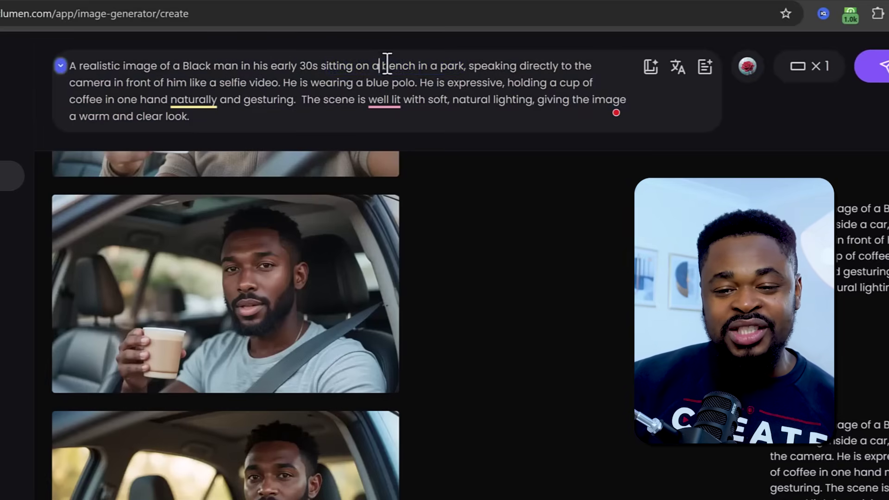
pyautogui.moveTo(383, 66); pyautogui.dragTo(466, 65)
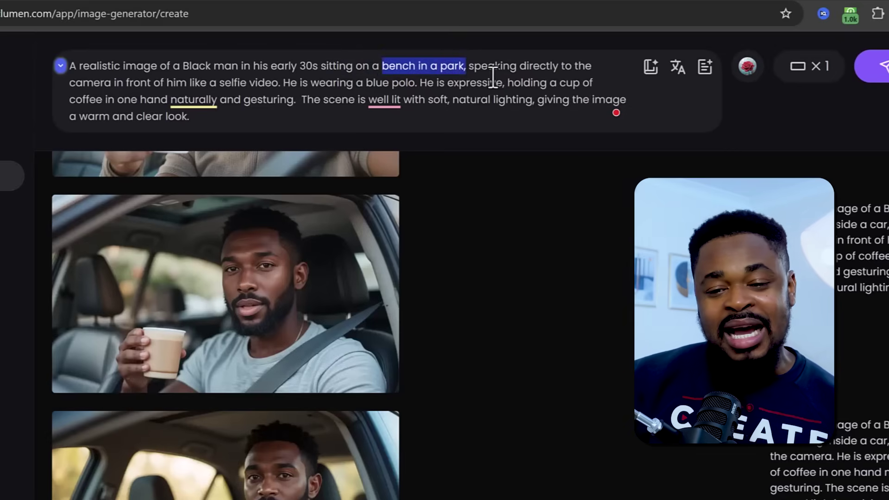
pyautogui.click(478, 79)
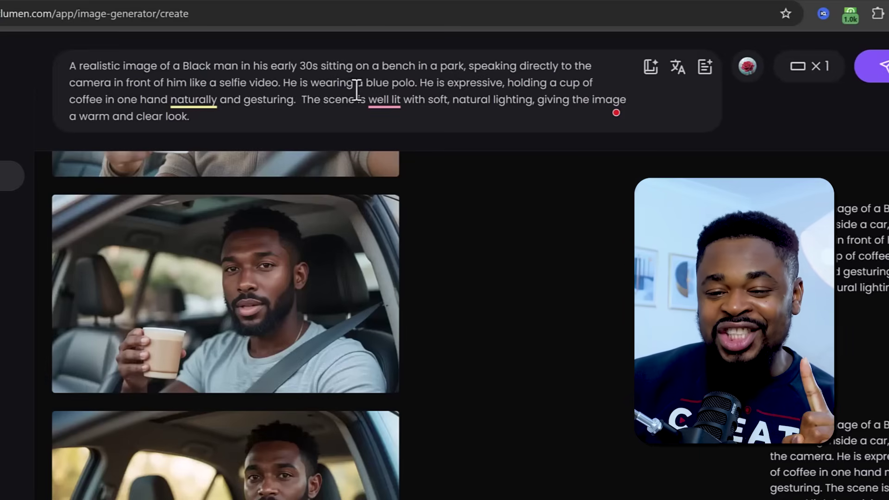
pyautogui.moveTo(357, 83); pyautogui.dragTo(408, 83)
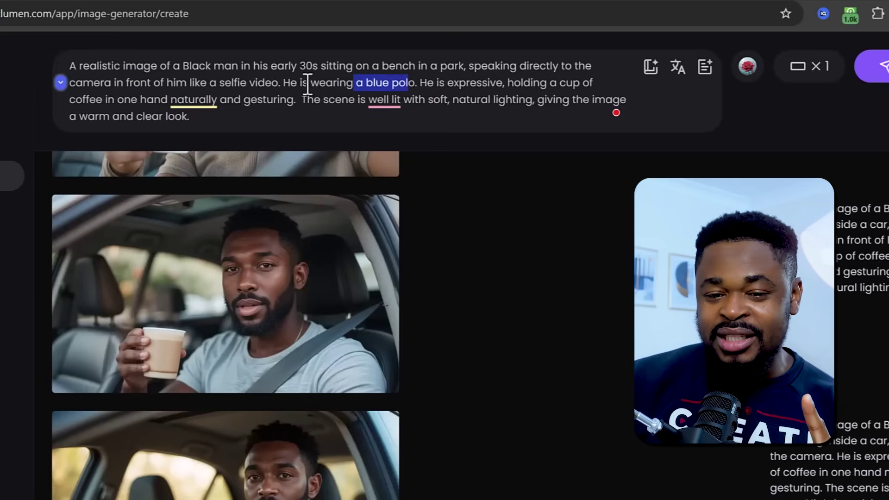
pyautogui.moveTo(278, 83); pyautogui.dragTo(231, 84)
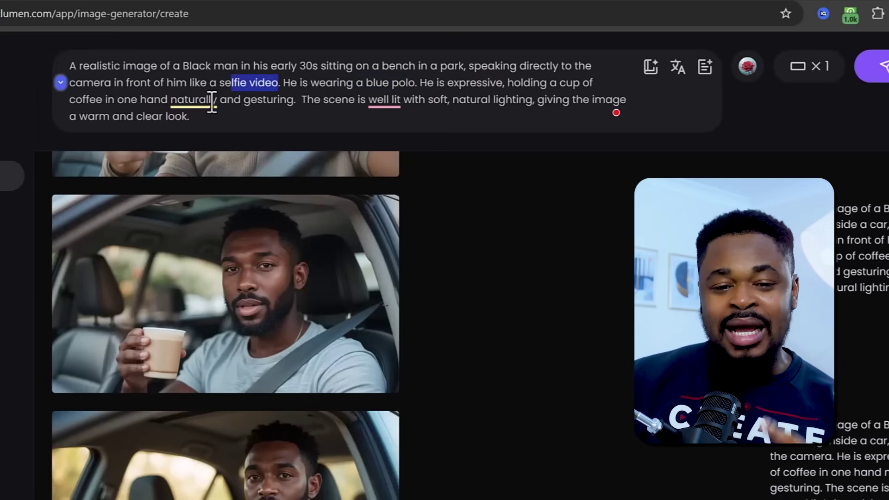
pyautogui.moveTo(102, 99); pyautogui.dragTo(69, 99)
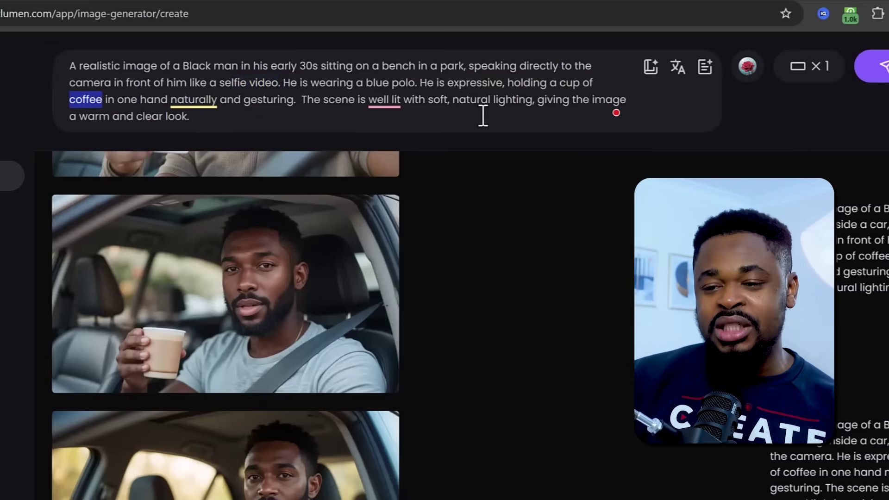
# - Set the car selfie photo as a Character Ref image reference and generate the park-bench selfie
pyautogui.click(653, 70)
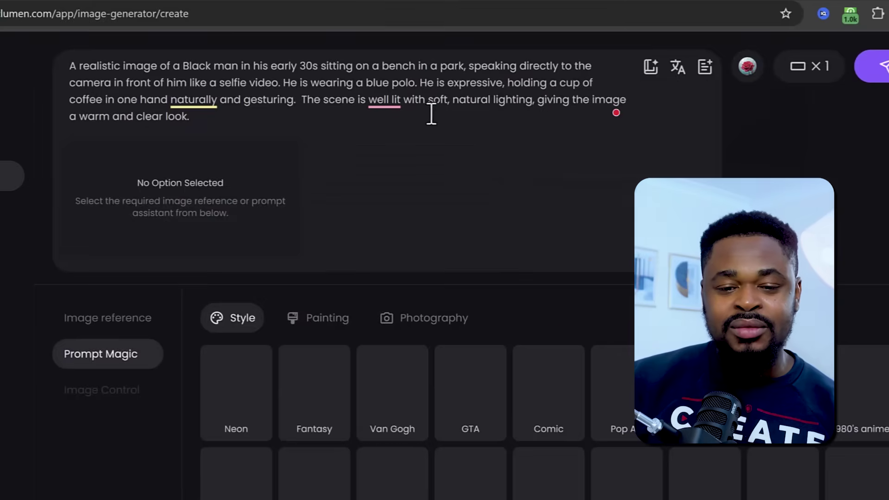
pyautogui.click(137, 324)
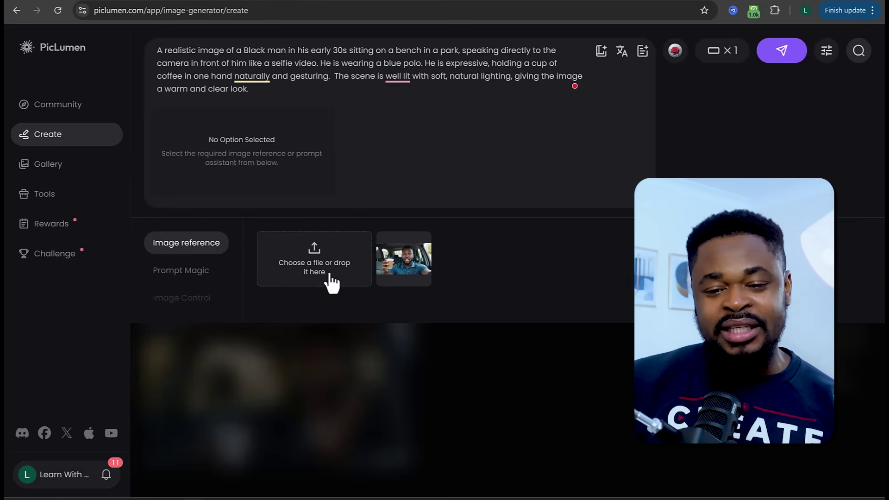
pyautogui.moveTo(393, 262)
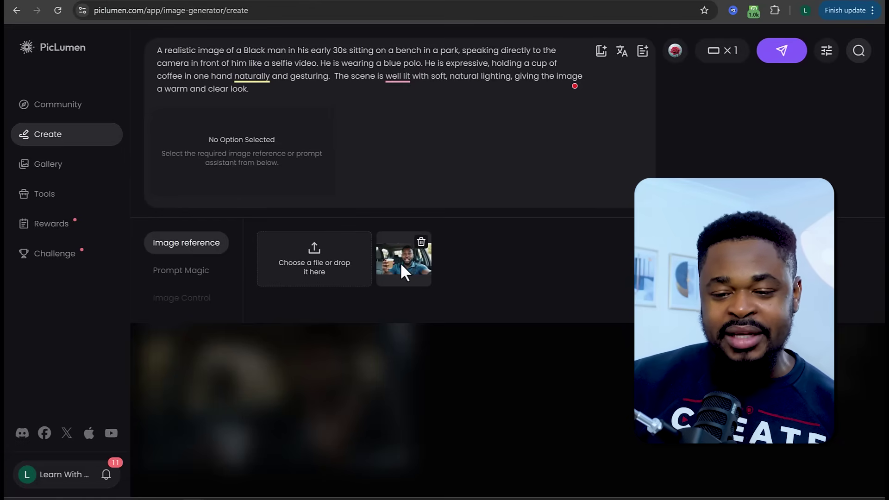
pyautogui.click(401, 265)
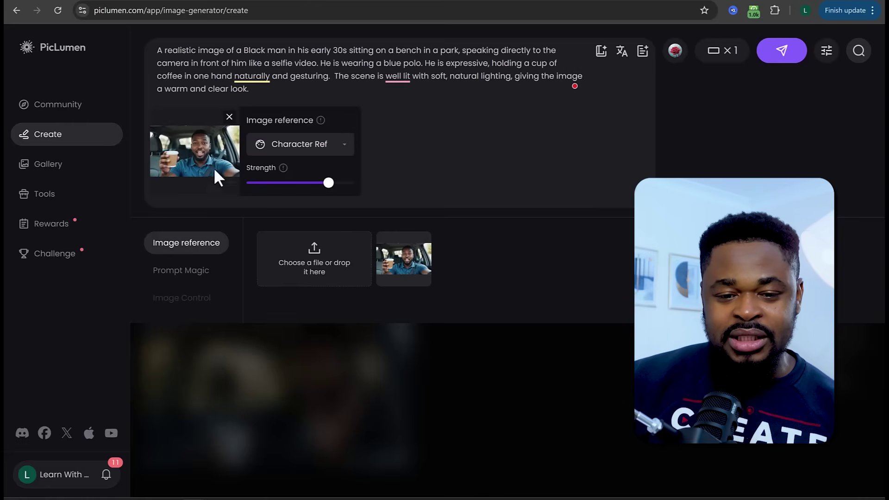
pyautogui.moveTo(328, 185)
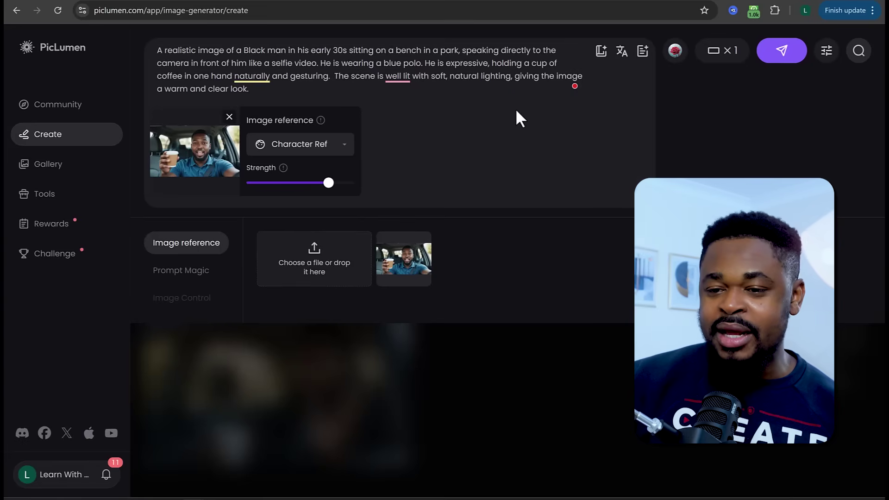
pyautogui.click(778, 54)
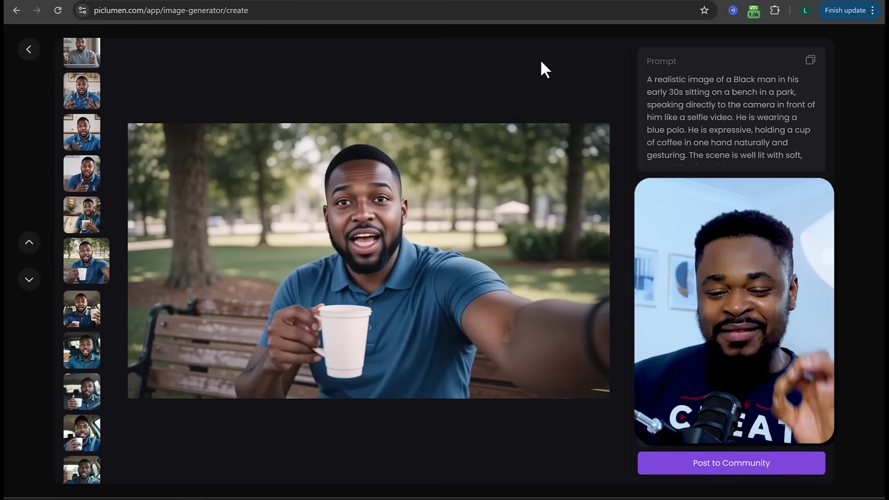